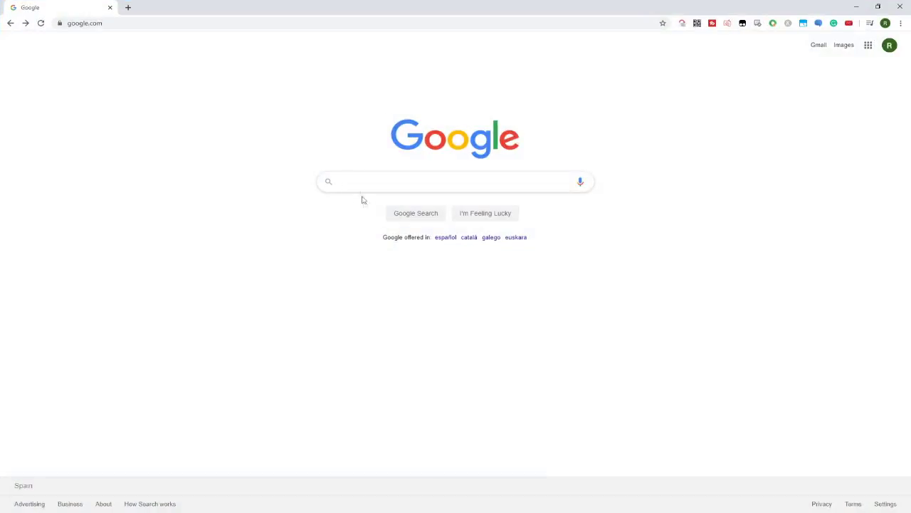
pyautogui.click(120, 24)
pyautogui.write('http://bstk.me/pNmb7Ss92')
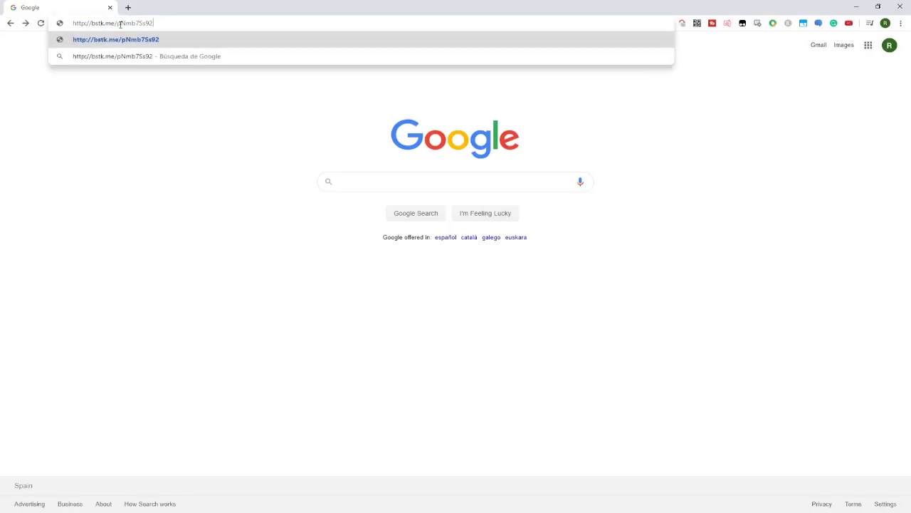
pyautogui.click(105, 128)
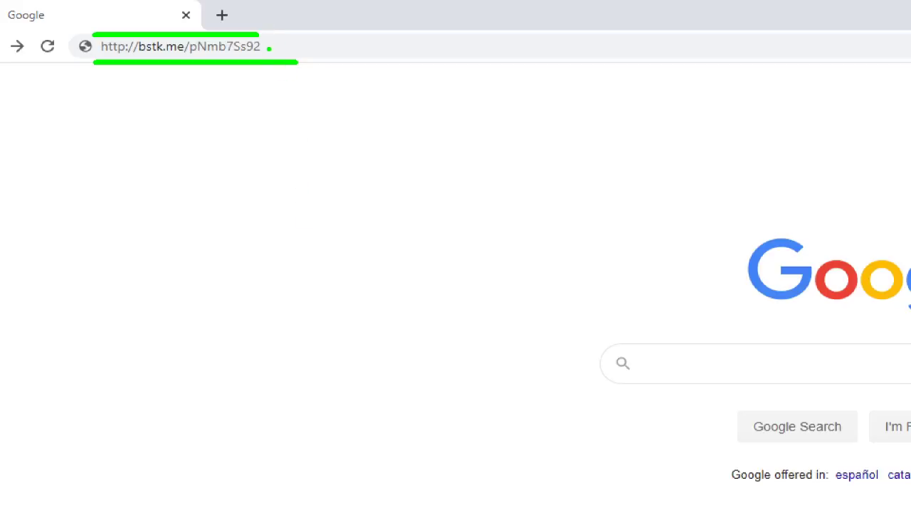
pyautogui.click(287, 47)
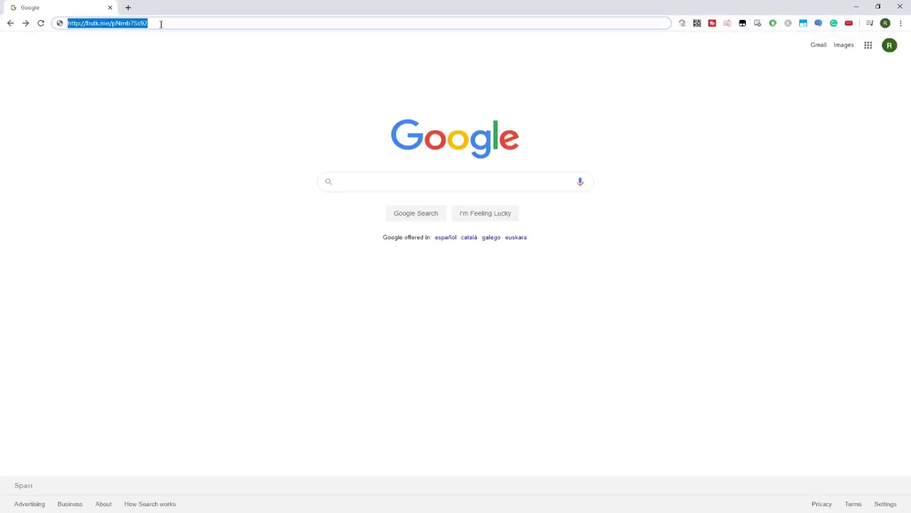
pyautogui.press('Return')
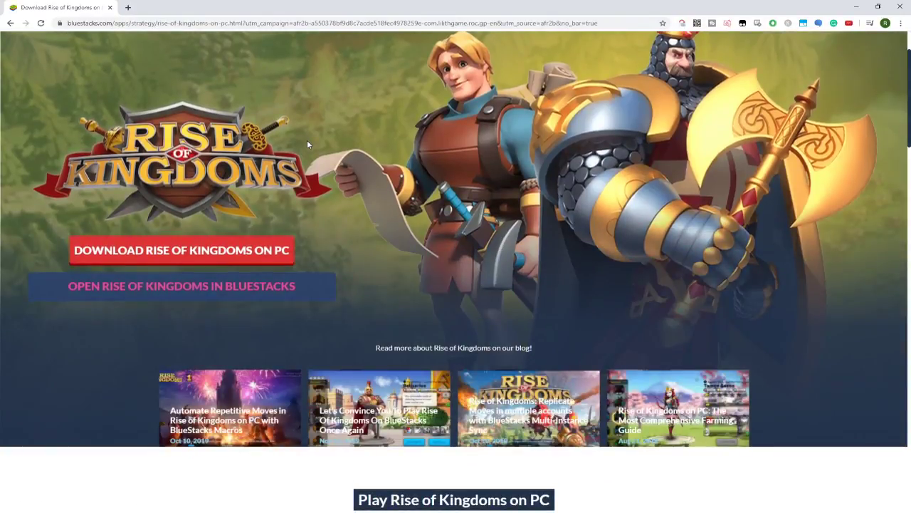
# Look through the Rise of Kingdoms page and download the game's PC installer from it
pyautogui.scroll(-10, 307, 142)
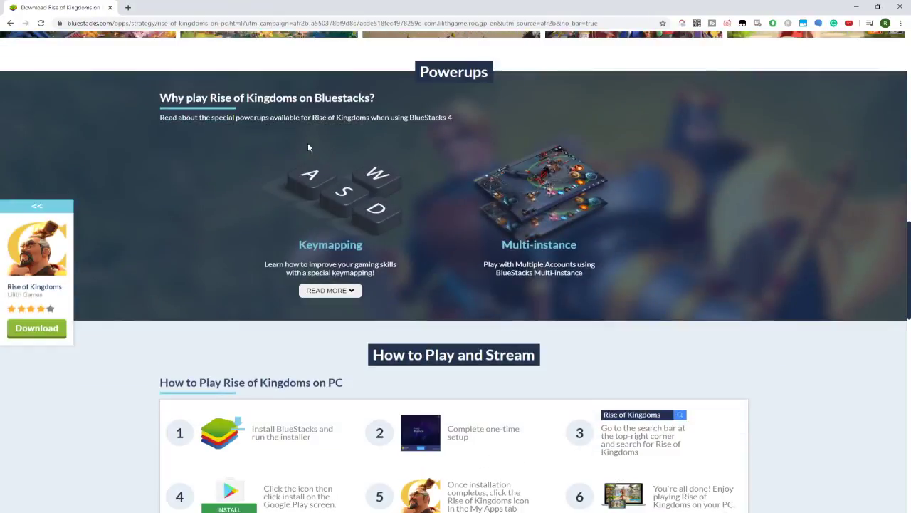
pyautogui.scroll(-10, 308, 147)
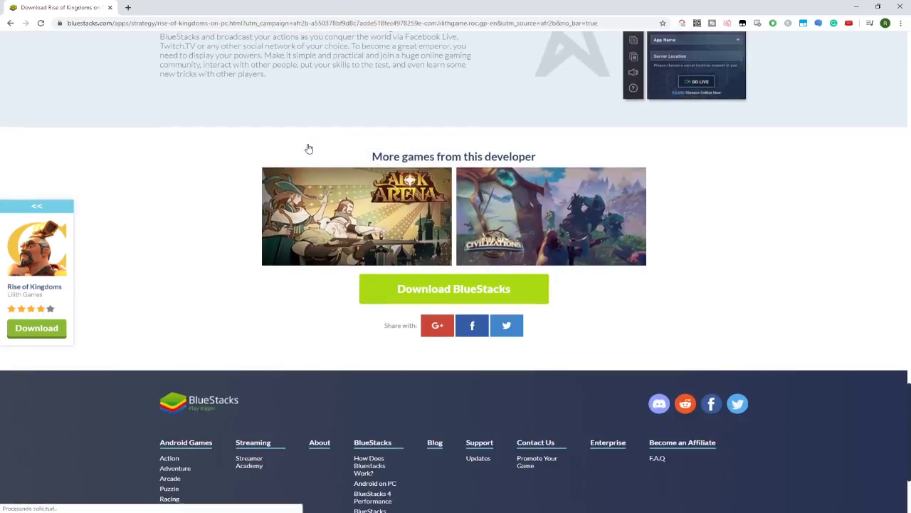
pyautogui.scroll(-2, 308, 148)
pyautogui.scroll(3, 308, 146)
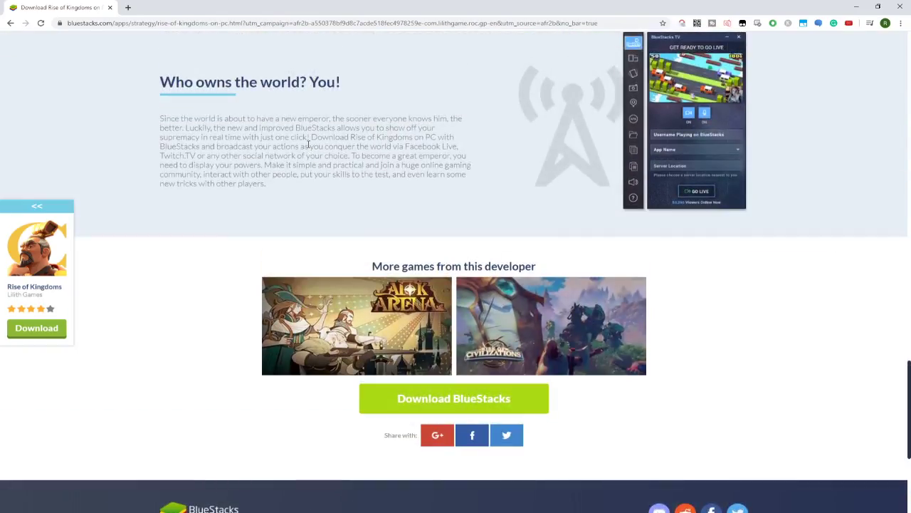
pyautogui.scroll(3, 309, 146)
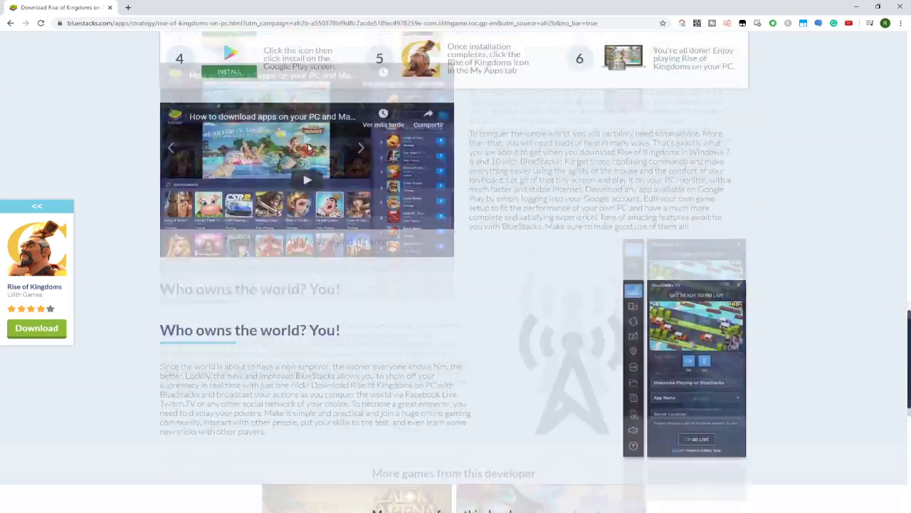
pyautogui.scroll(15, 308, 148)
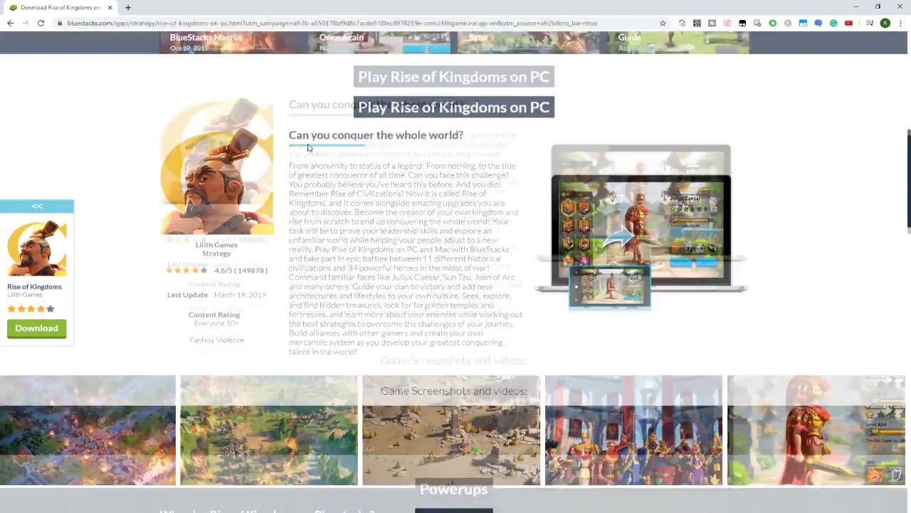
pyautogui.scroll(7, 308, 148)
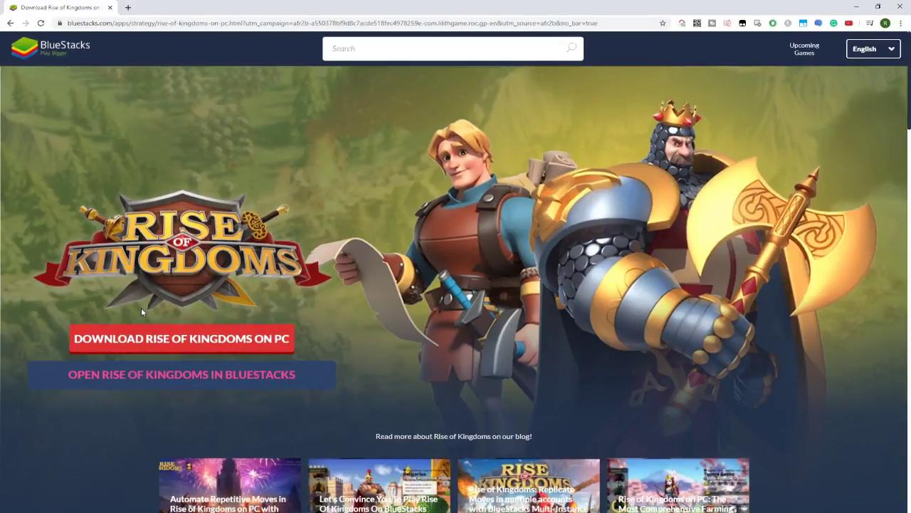
pyautogui.click(189, 335)
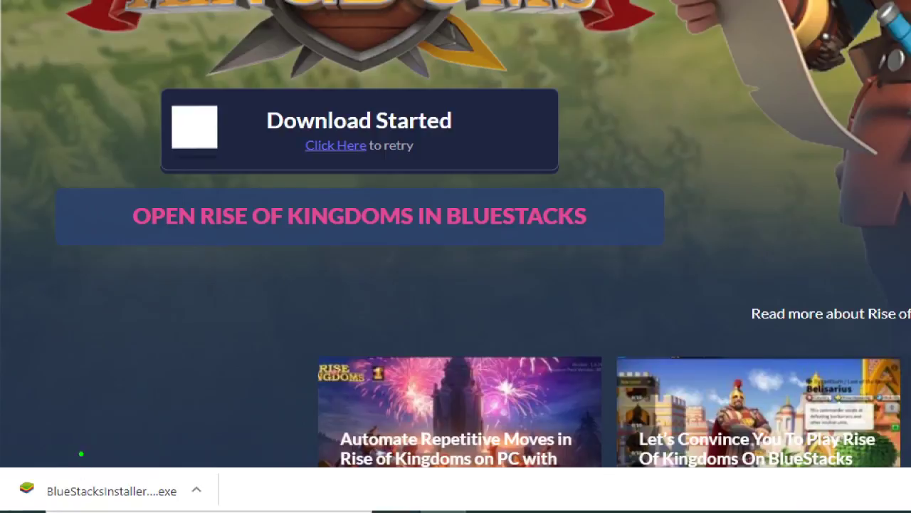
pyautogui.moveTo(81, 451)
pyautogui.mouseDown()
pyautogui.moveTo(11, 502)
pyautogui.moveTo(132, 439)
pyautogui.moveTo(62, 448)
pyautogui.mouseUp()
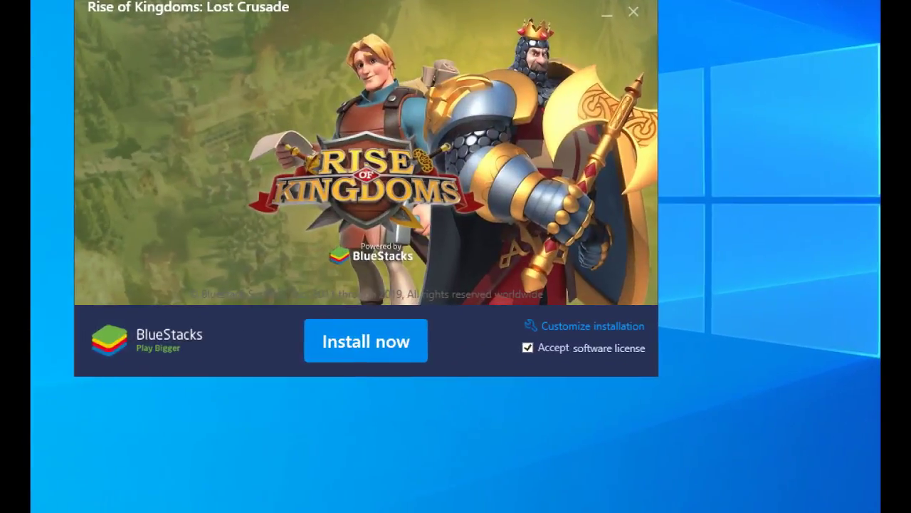
# Check the BlueStacks data path in the custom installation options, go back, and start the installation with the default folder
pyautogui.moveTo(524, 336); pyautogui.dragTo(646, 334)
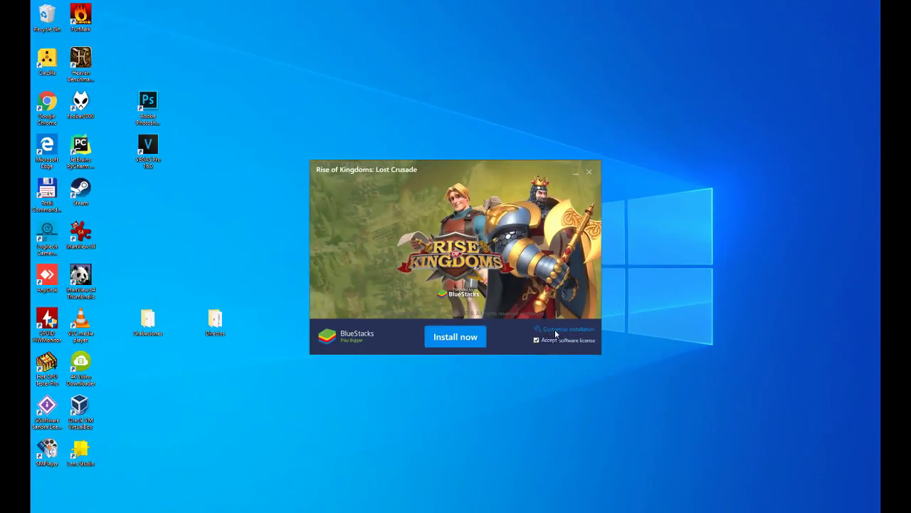
pyautogui.click(583, 326)
pyautogui.moveTo(385, 341); pyautogui.dragTo(446, 335)
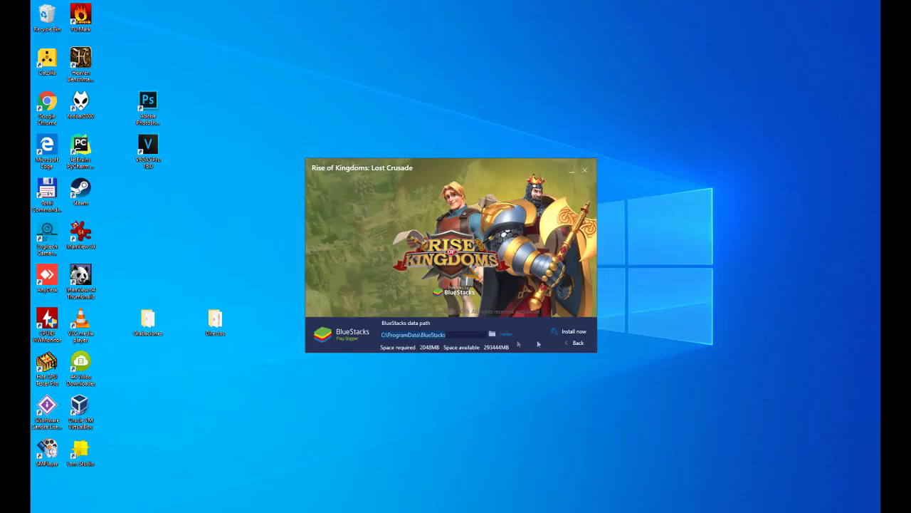
pyautogui.click(574, 343)
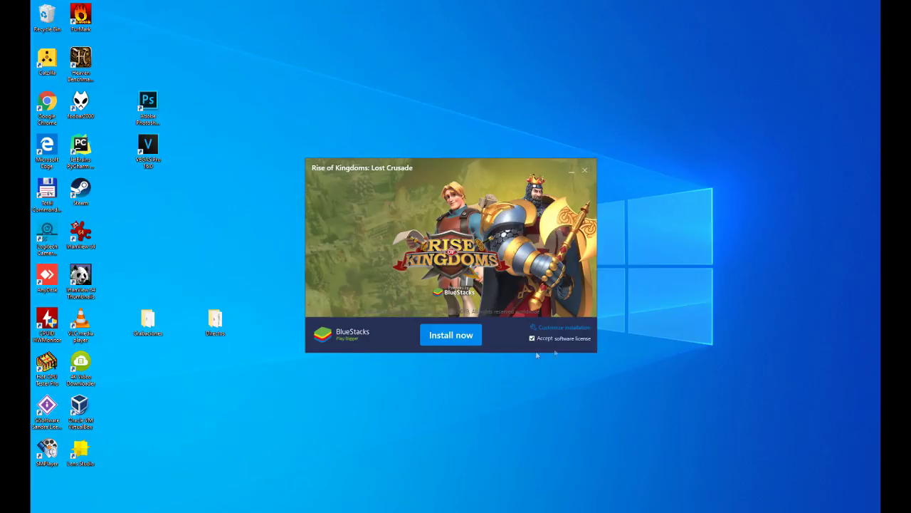
pyautogui.click(451, 337)
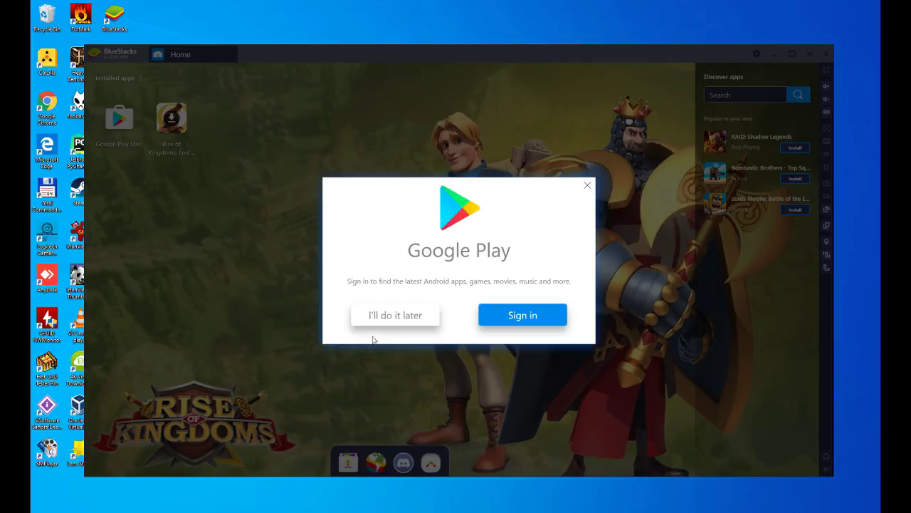
# Sign in to Google Play with the Google account and agree to the Google terms of service
pyautogui.click(532, 318)
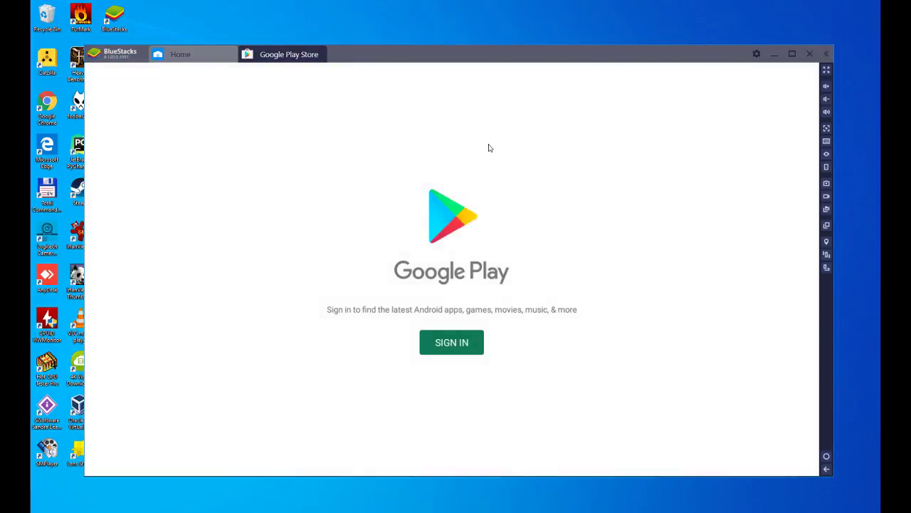
pyautogui.click(452, 349)
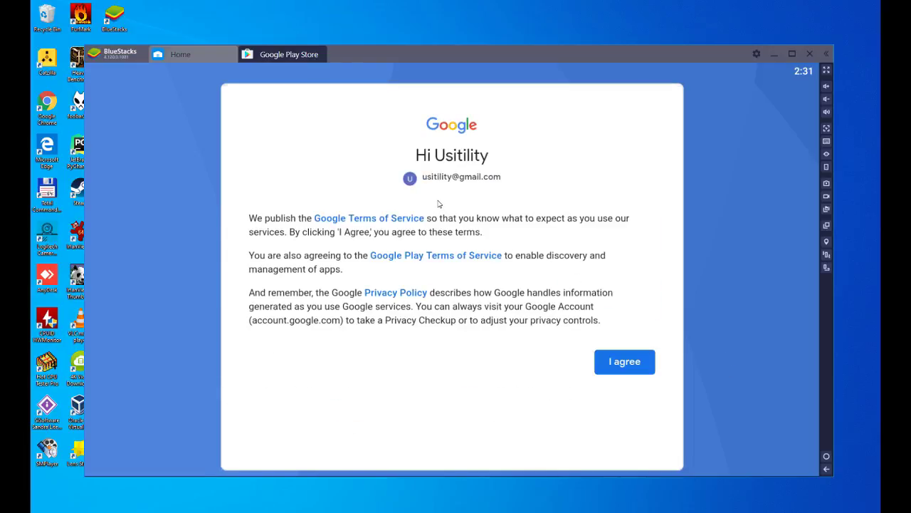
pyautogui.click(619, 366)
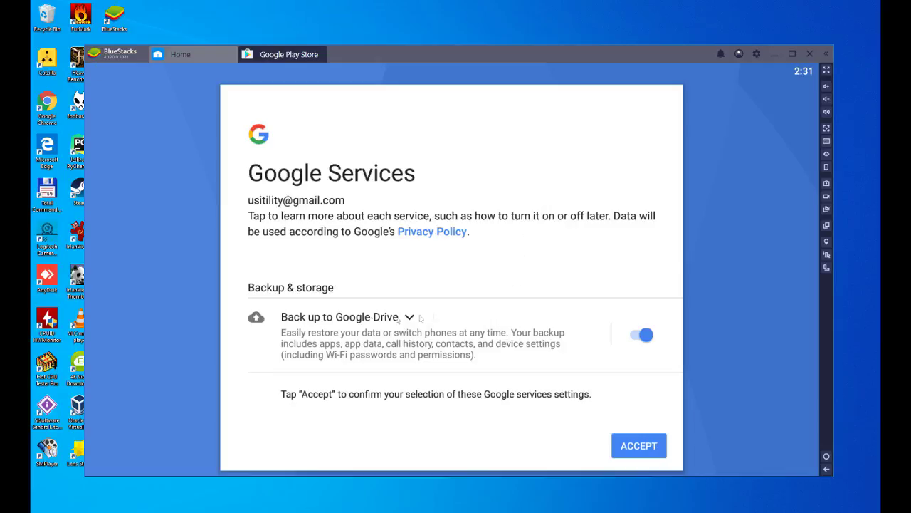
# Turn off backup to Google Drive, accept the Google services settings, and return to the BlueStacks home screen
pyautogui.click(645, 335)
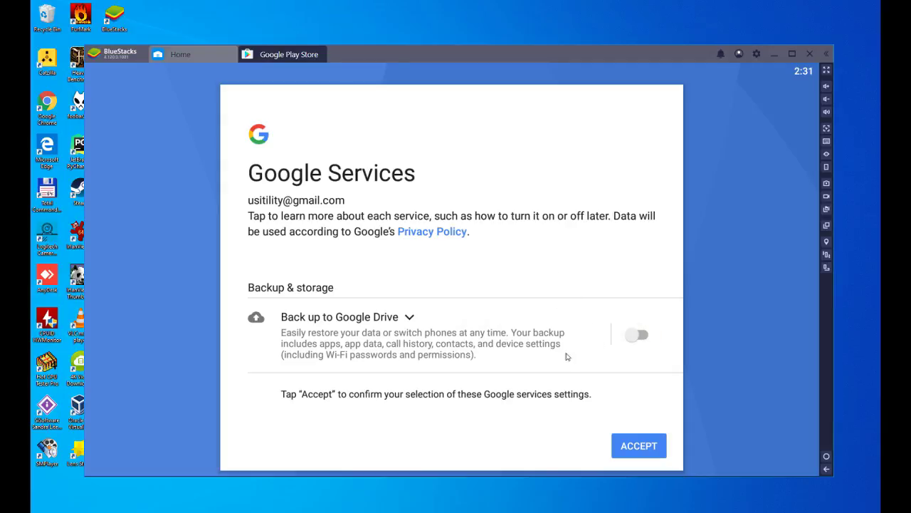
pyautogui.click(639, 447)
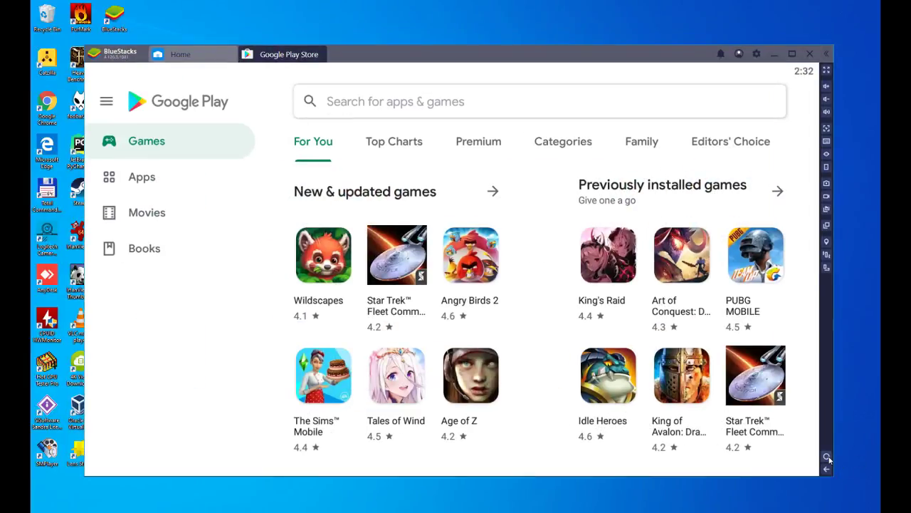
pyautogui.click(826, 456)
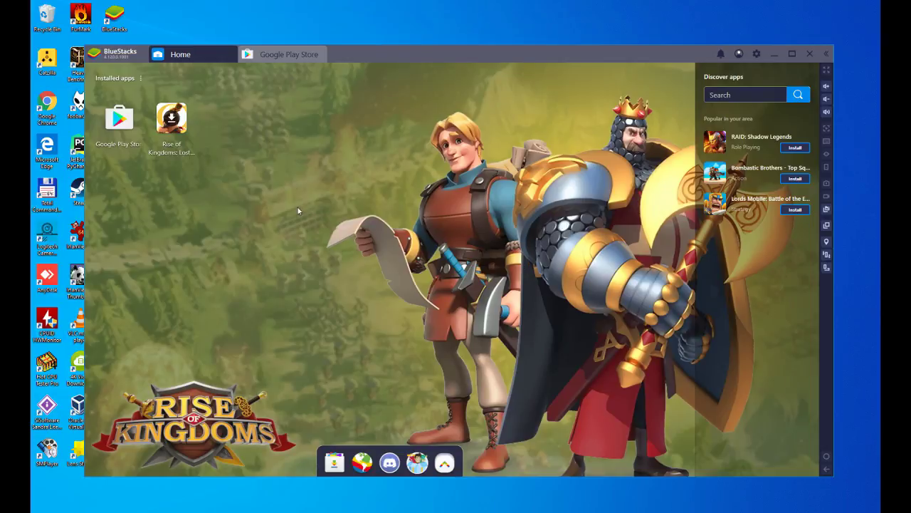
# Move the BlueStacks window aside to view the new desktop shortcuts, and move it back over the desktop
pyautogui.moveTo(424, 54); pyautogui.dragTo(420, 37)
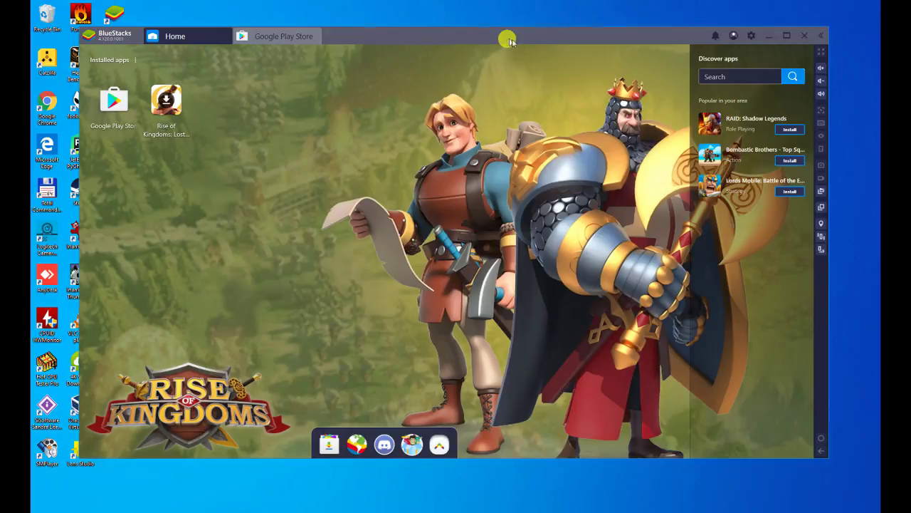
pyautogui.moveTo(509, 36); pyautogui.dragTo(573, 39)
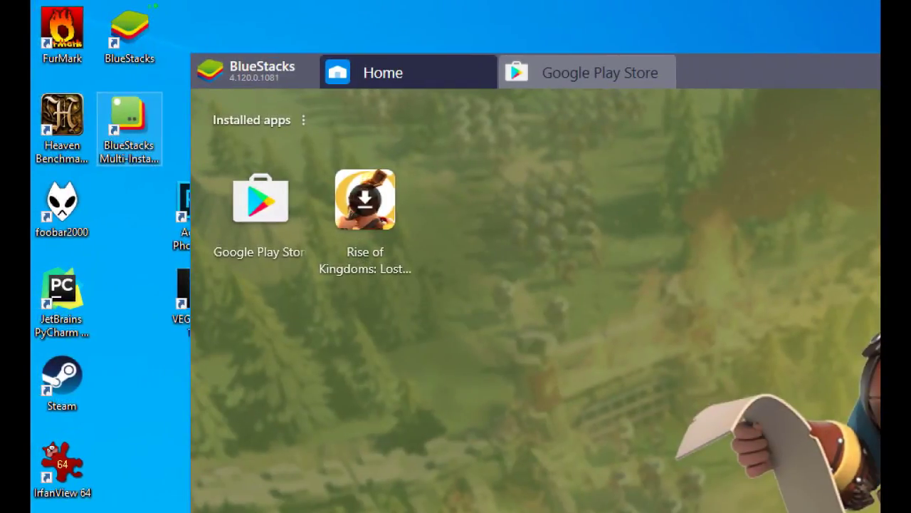
pyautogui.moveTo(171, 29)
pyautogui.mouseDown()
pyautogui.moveTo(114, 11)
pyautogui.moveTo(89, 163)
pyautogui.moveTo(121, 8)
pyautogui.mouseUp()
pyautogui.press('Escape')
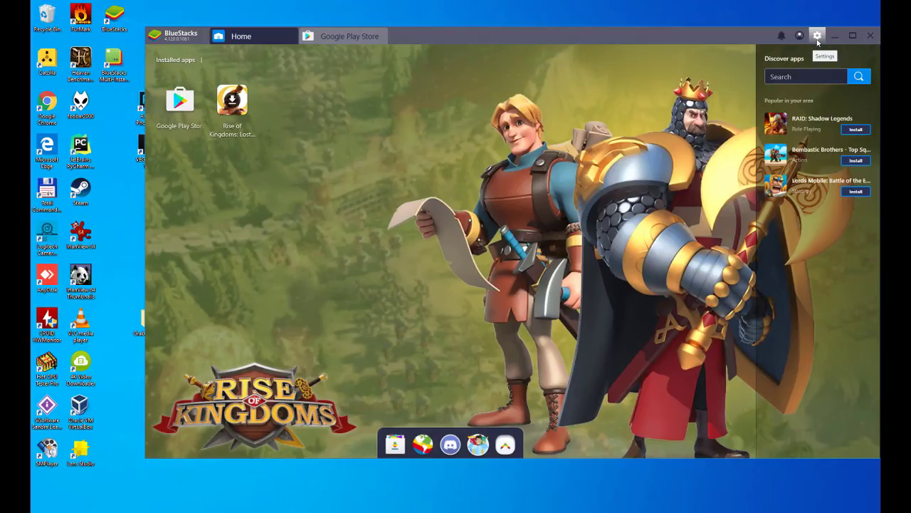
pyautogui.moveTo(685, 35); pyautogui.dragTo(622, 35)
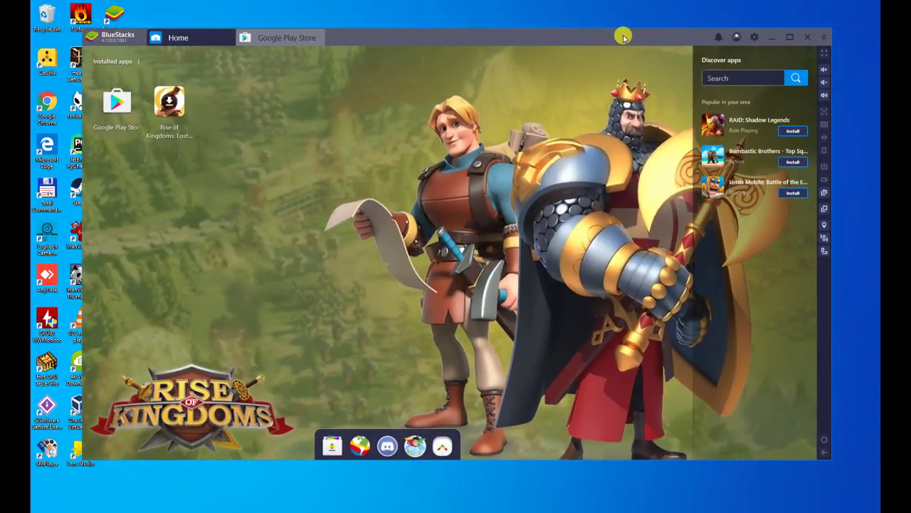
# Change the BlueStacks language to español (España) in the preferences and close the settings
pyautogui.click(756, 38)
pyautogui.click(757, 40)
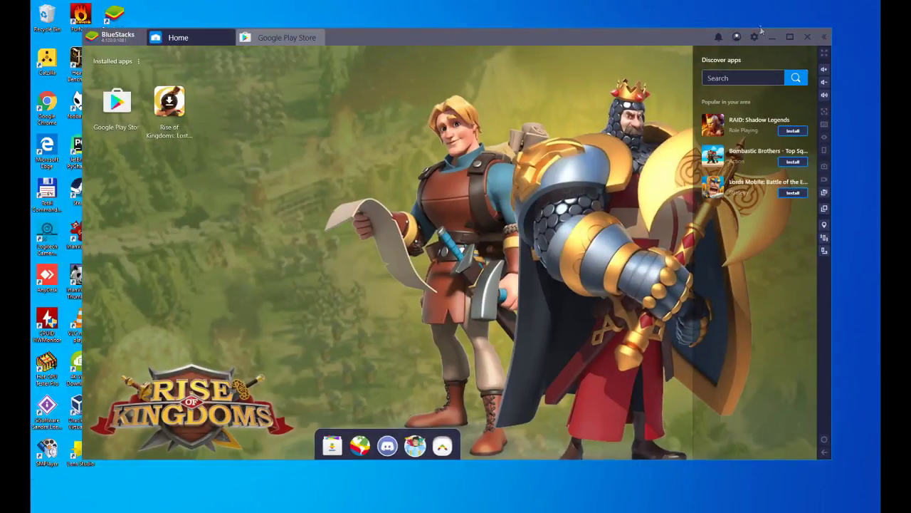
pyautogui.click(752, 58)
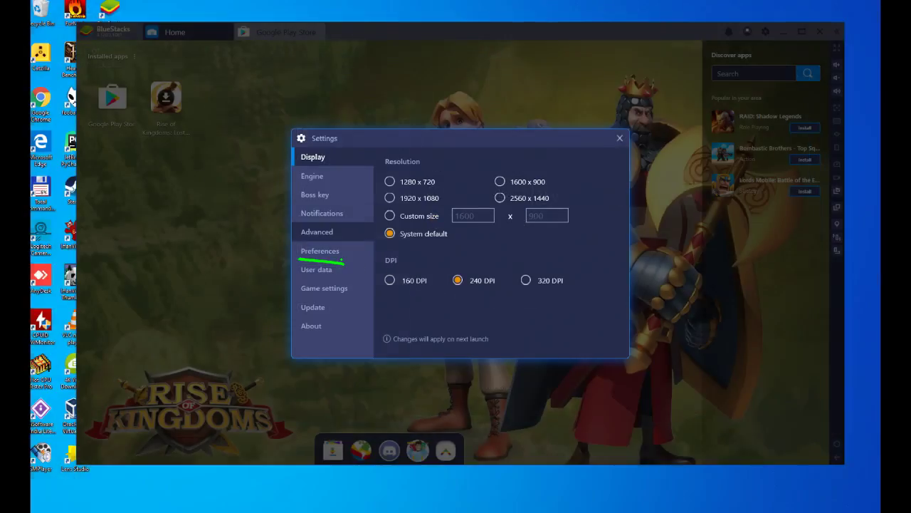
pyautogui.click(399, 246)
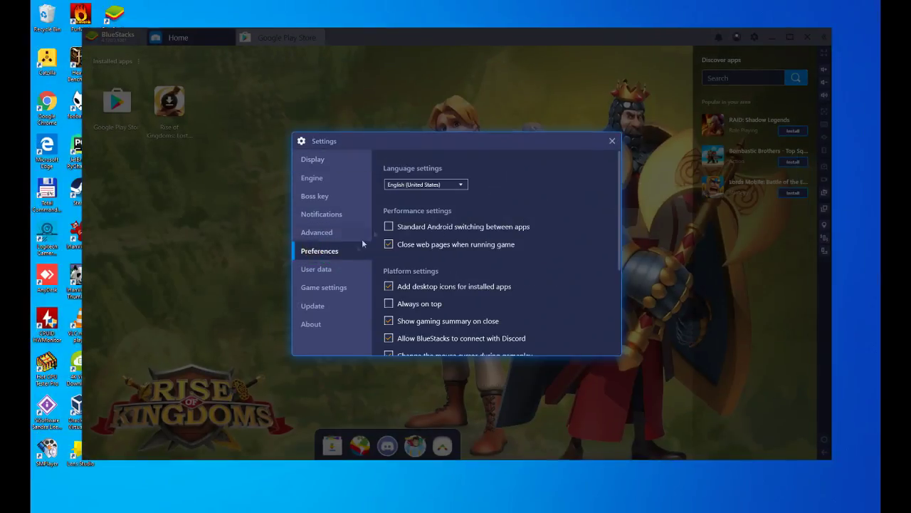
pyautogui.click(432, 187)
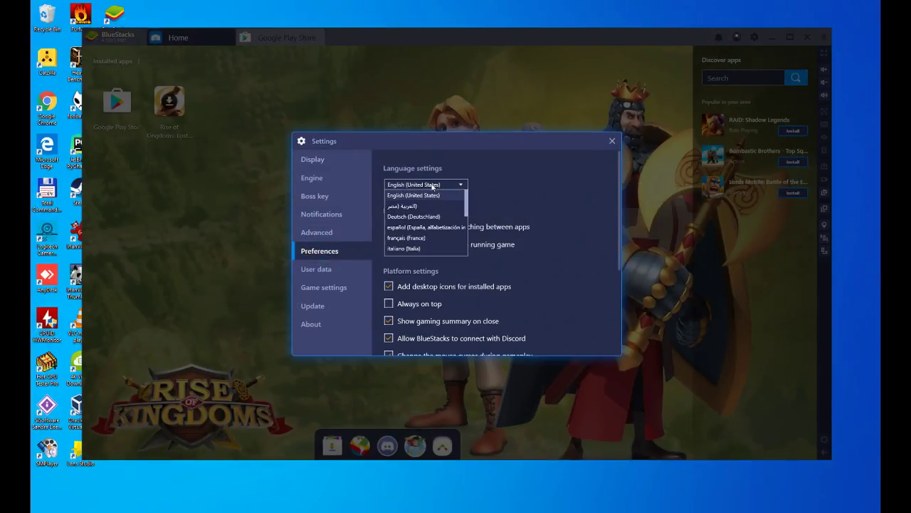
pyautogui.click(440, 227)
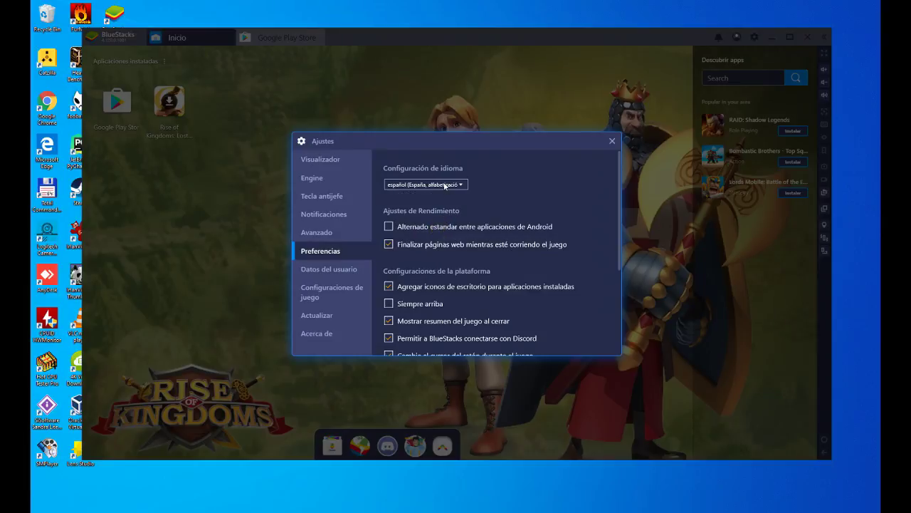
pyautogui.click(612, 142)
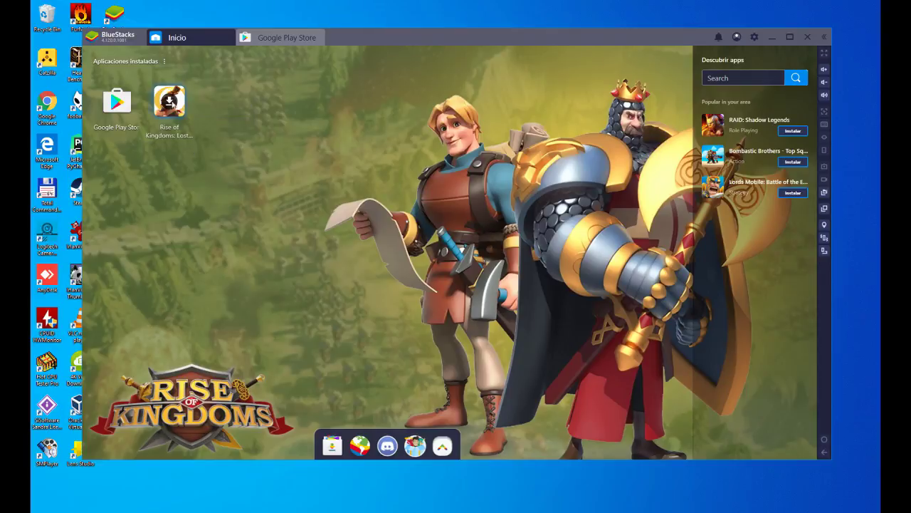
# Open the Google Play page of Rise of Kingdoms: Lost Crusade from the installed apps
pyautogui.click(168, 102)
pyautogui.click(735, 84)
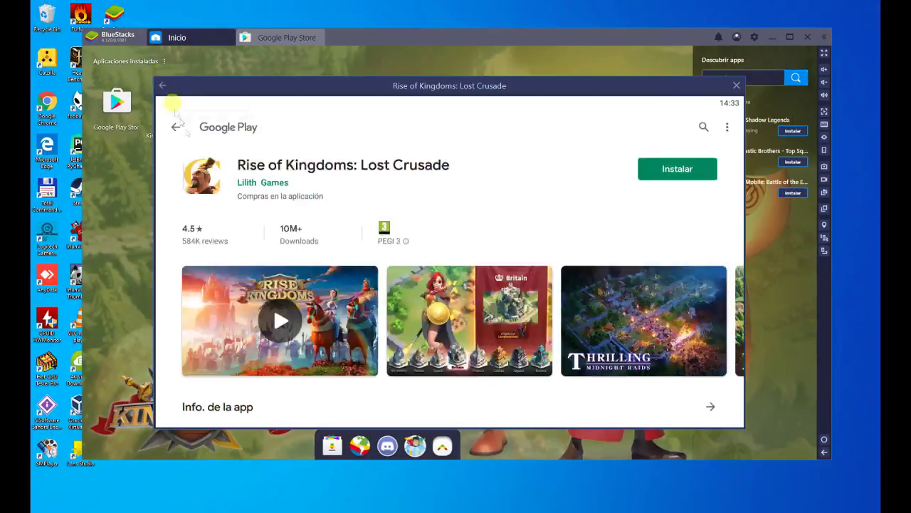
pyautogui.click(675, 175)
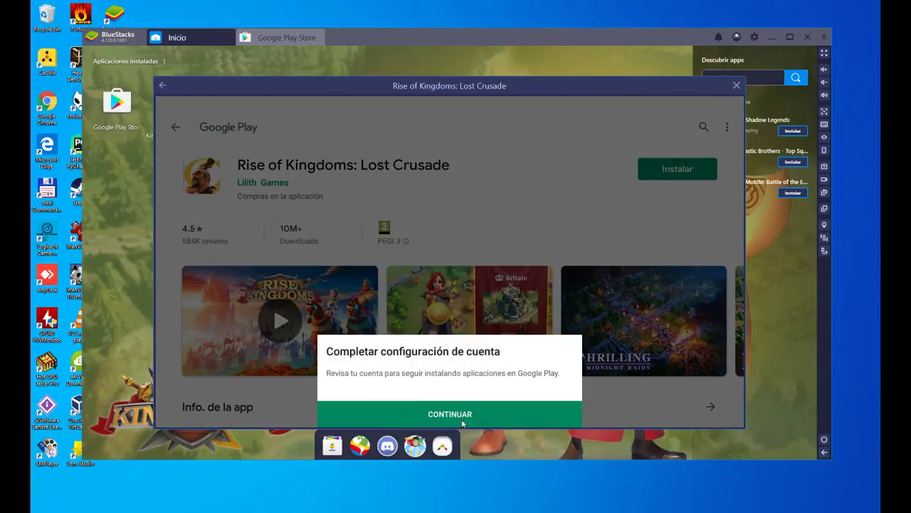
pyautogui.click(460, 420)
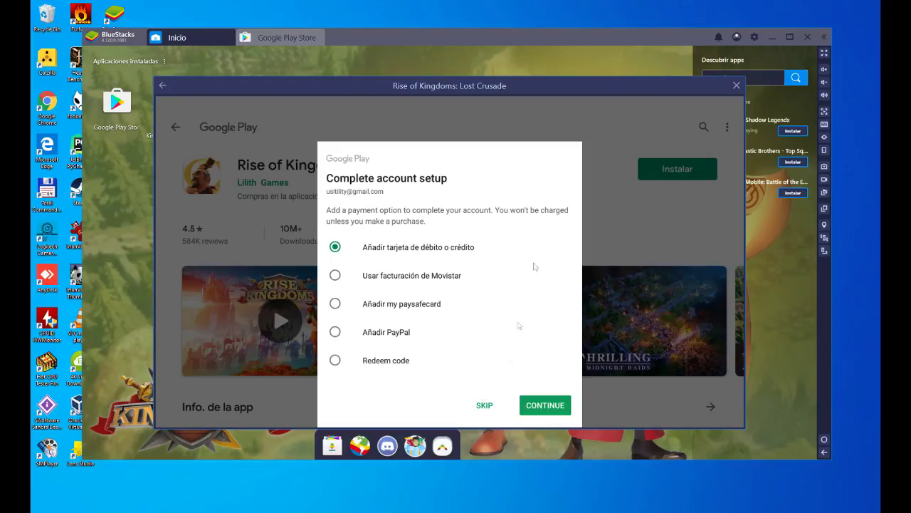
pyautogui.click(599, 124)
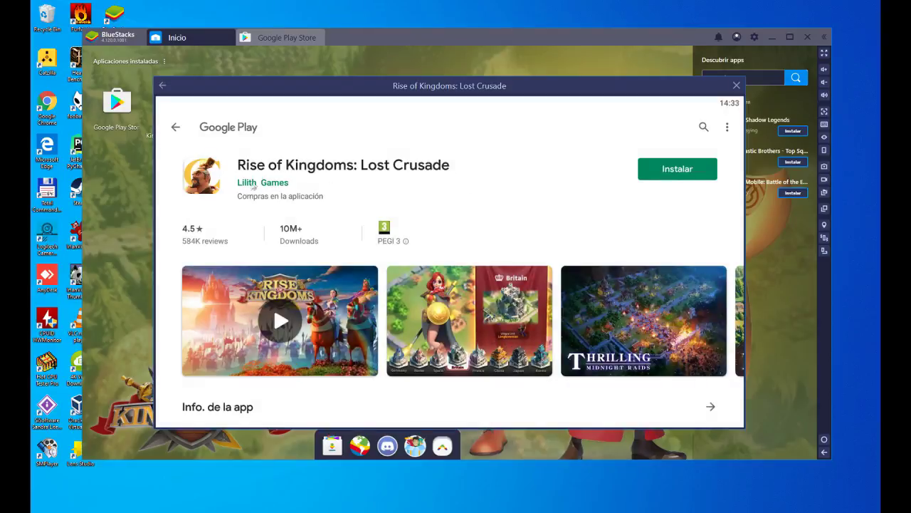
# Install Rise of Kingdoms: Lost Crusade, continuing through the account setup and skipping the payment option
pyautogui.scroll(-5, 243, 208)
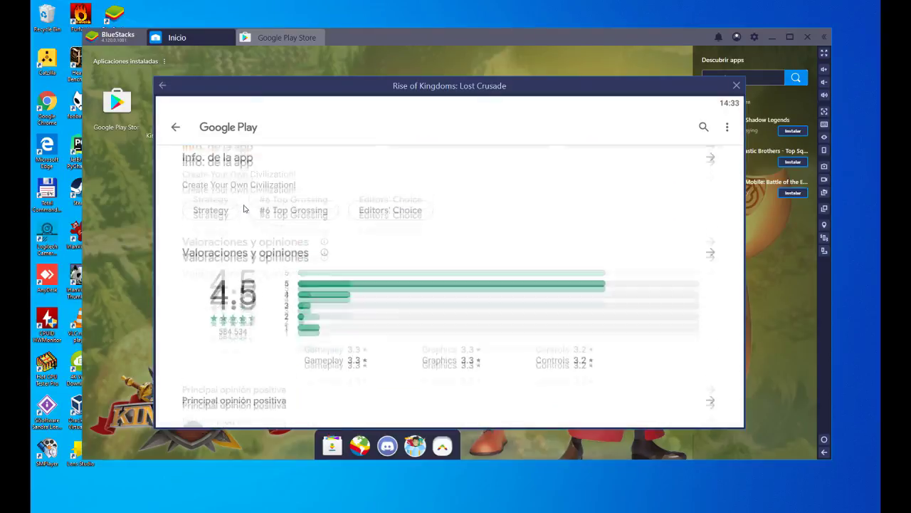
pyautogui.scroll(5, 244, 208)
pyautogui.click(686, 172)
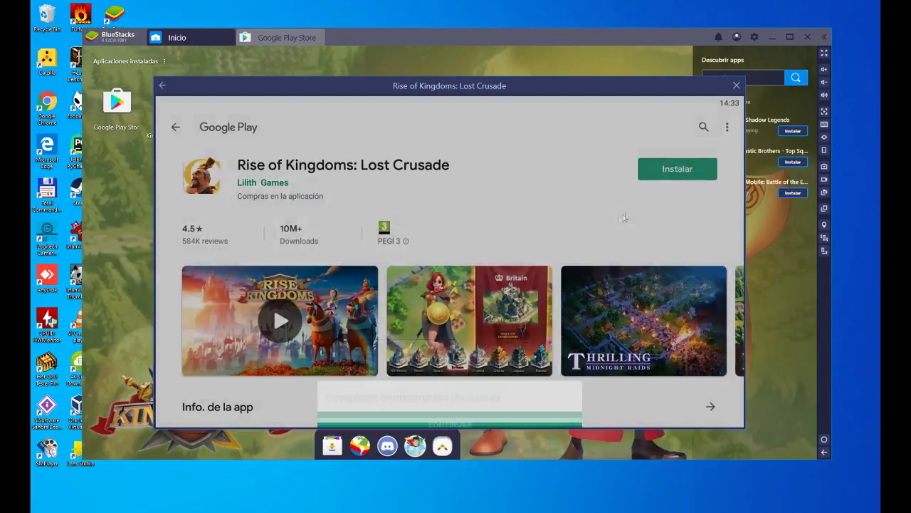
pyautogui.click(449, 413)
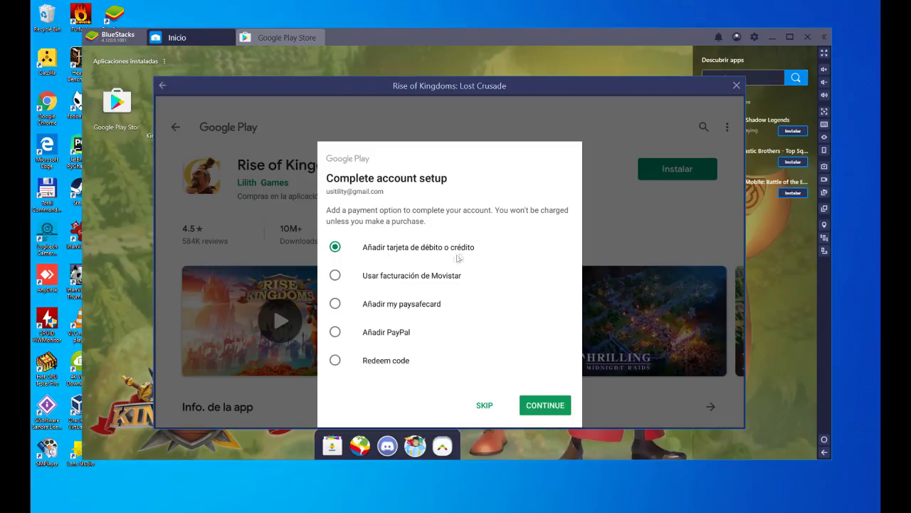
pyautogui.click(483, 408)
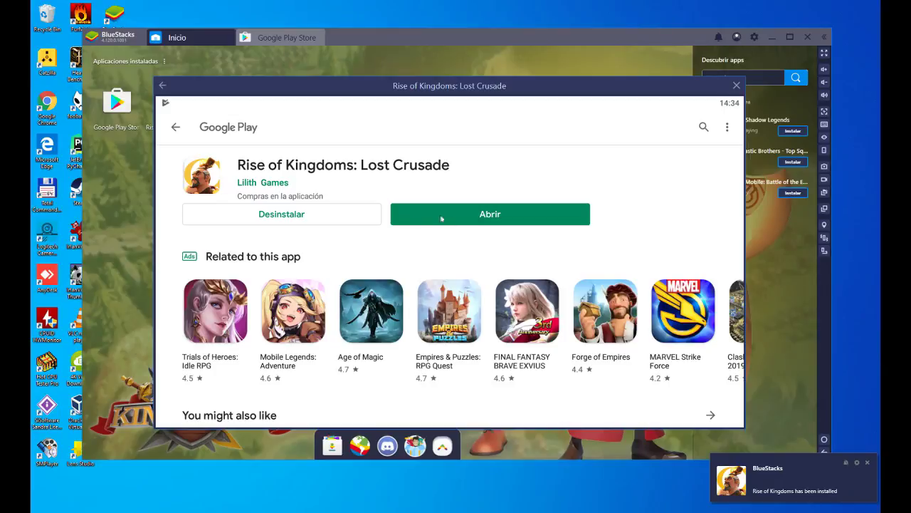
# Launch the installed Rise of Kingdoms game and dismiss the game controls overview
pyautogui.click(441, 215)
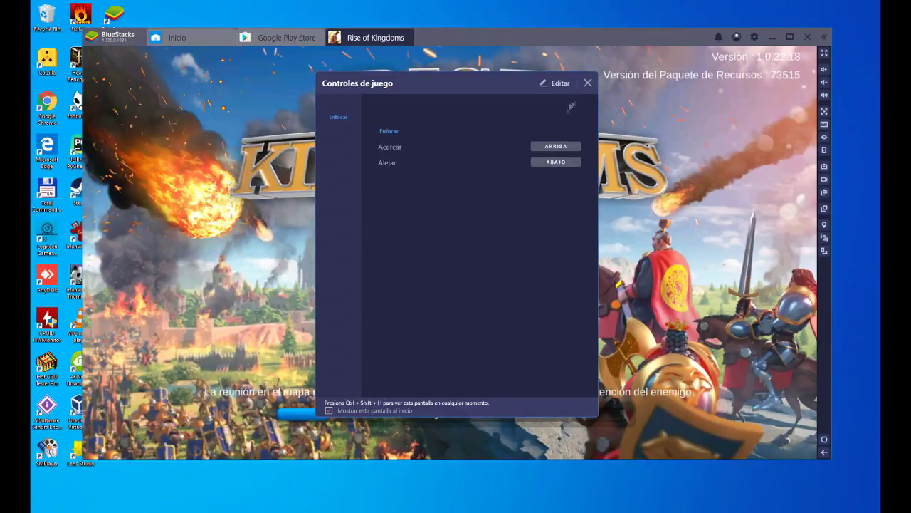
pyautogui.click(587, 82)
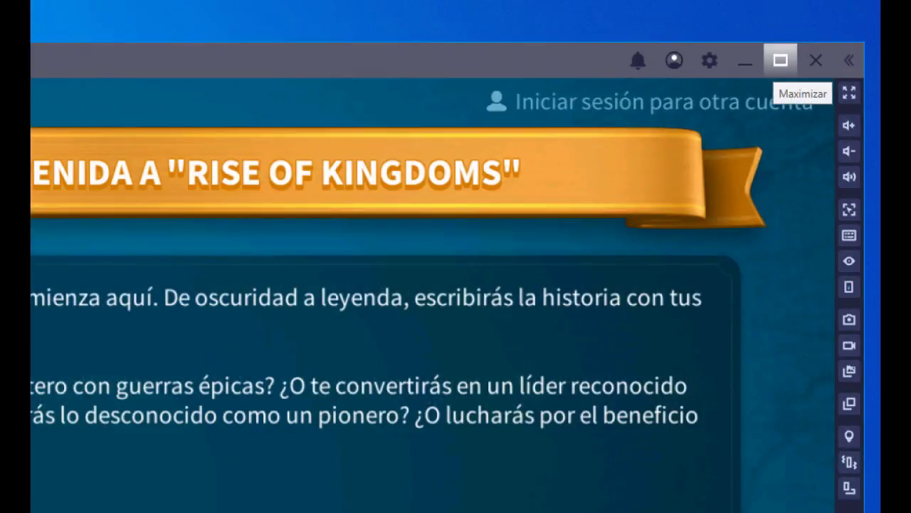
# Switch the game to full screen and return it to the windowed view
pyautogui.click(780, 60)
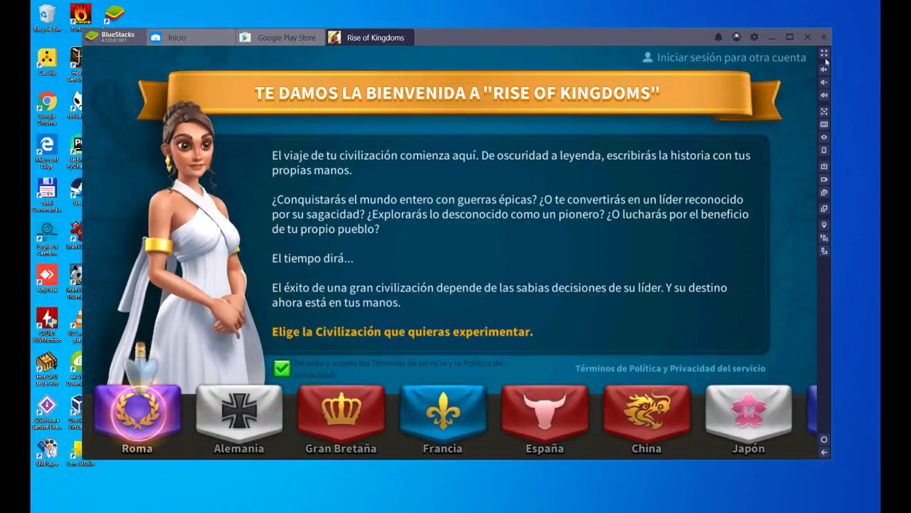
pyautogui.click(825, 56)
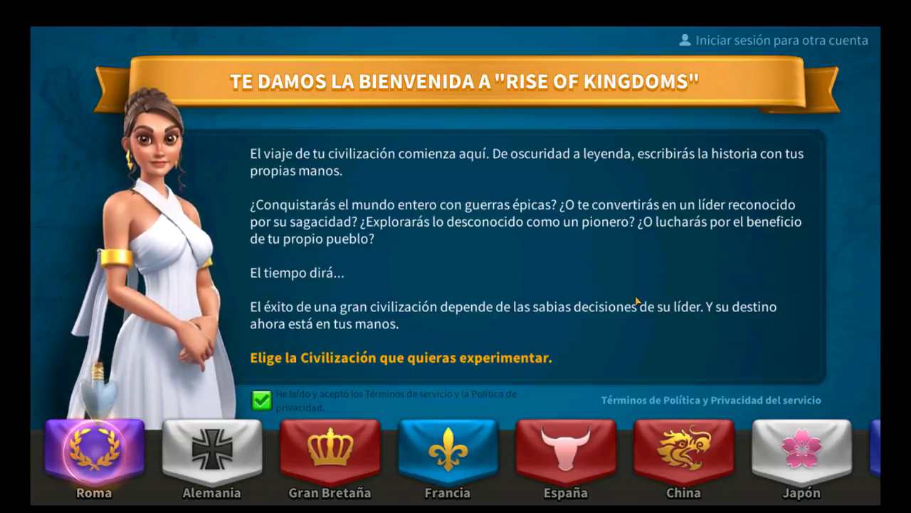
pyautogui.press('F11')
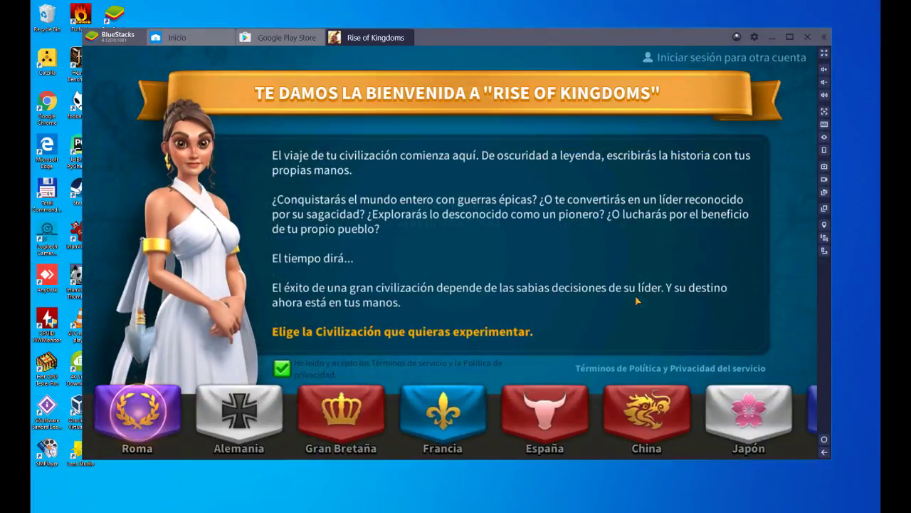
# Select the Roma civilization and move the BlueStacks window so the whole game is visible on the desktop
pyautogui.click(138, 409)
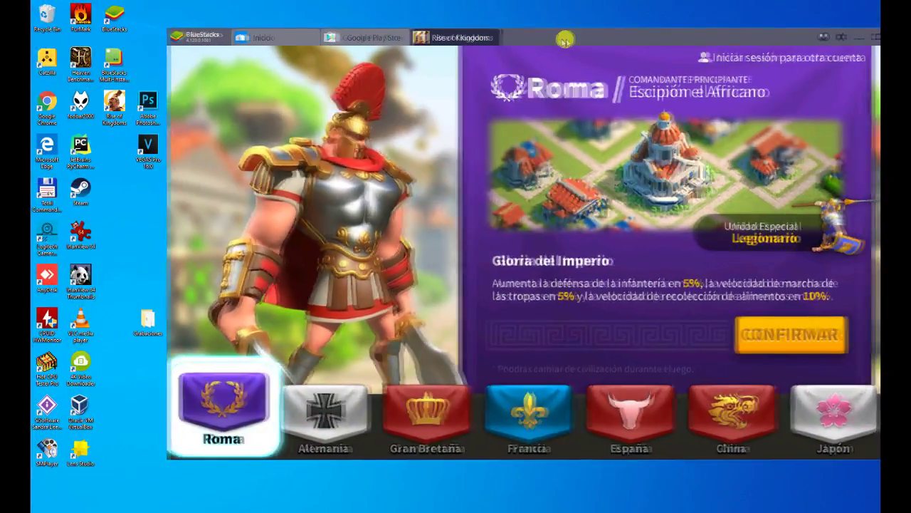
pyautogui.moveTo(566, 37); pyautogui.dragTo(474, 38)
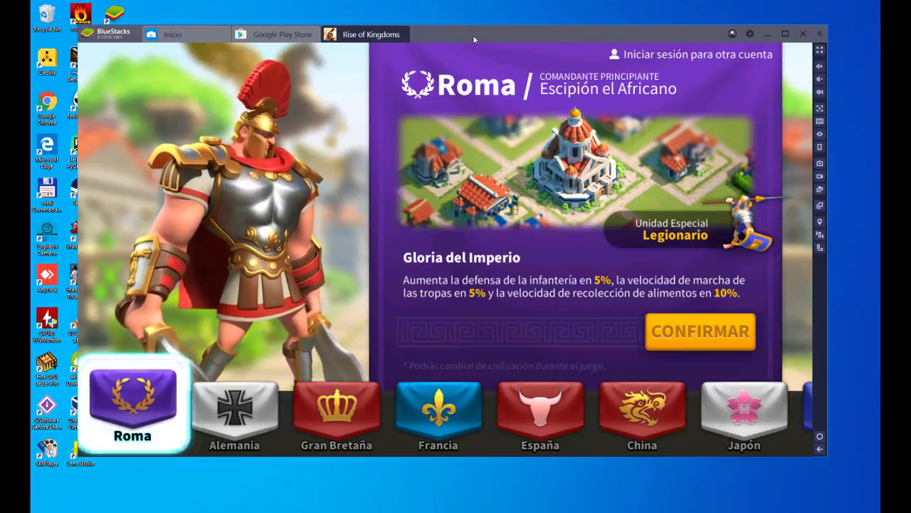